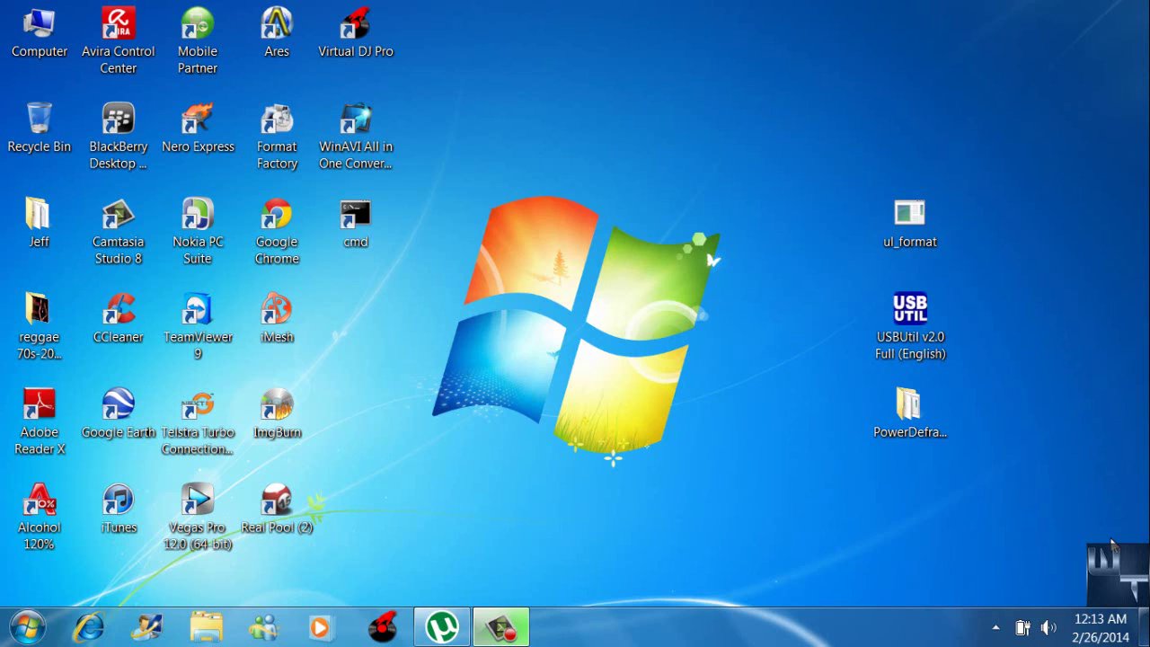
Step: Copy the ul_format program file from the desktop
key(ctrl+c)
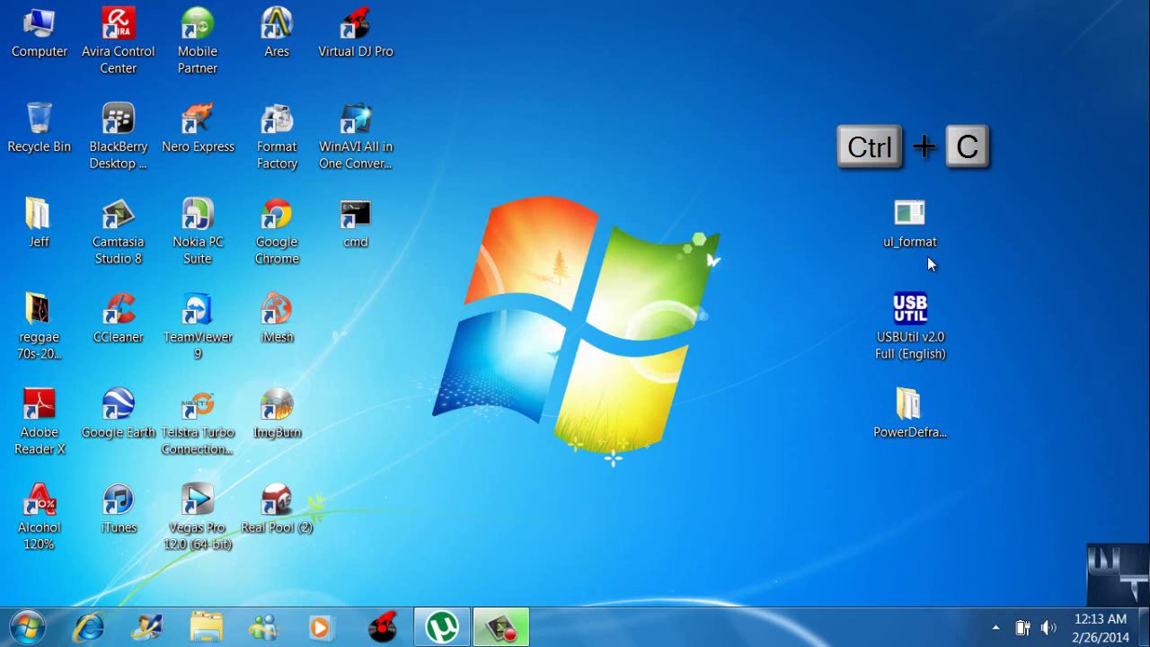
click(914, 217)
right_click(914, 216)
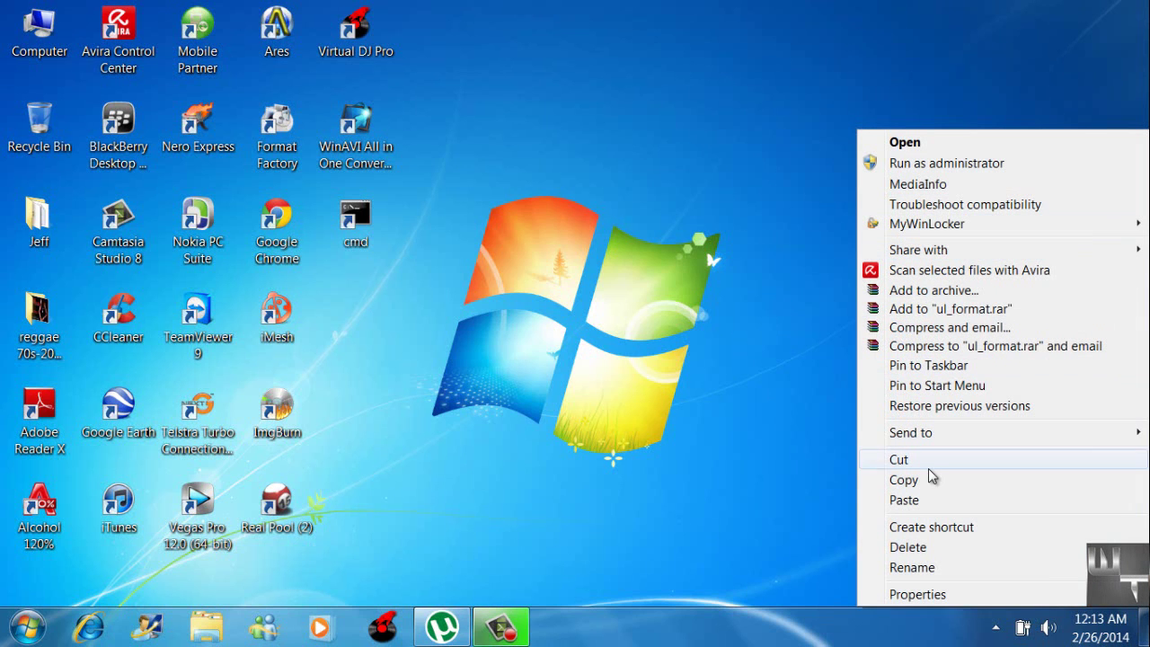
click(931, 483)
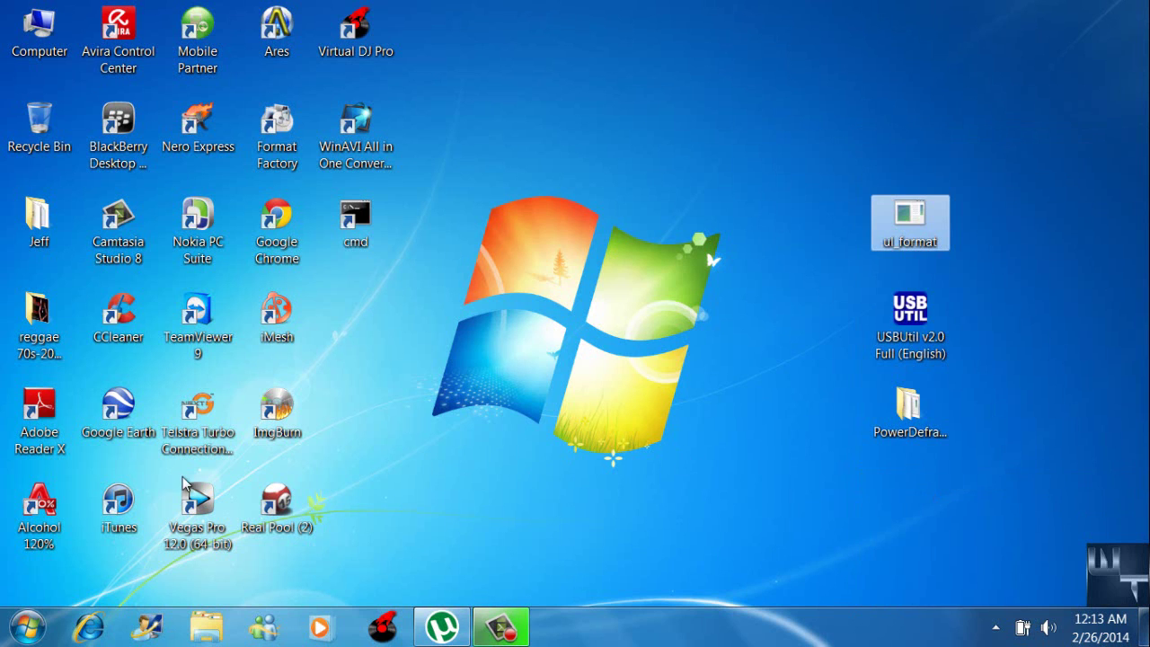
Step: Paste ul_format into the root of the Acer (C:) drive and close the window
click(27, 627)
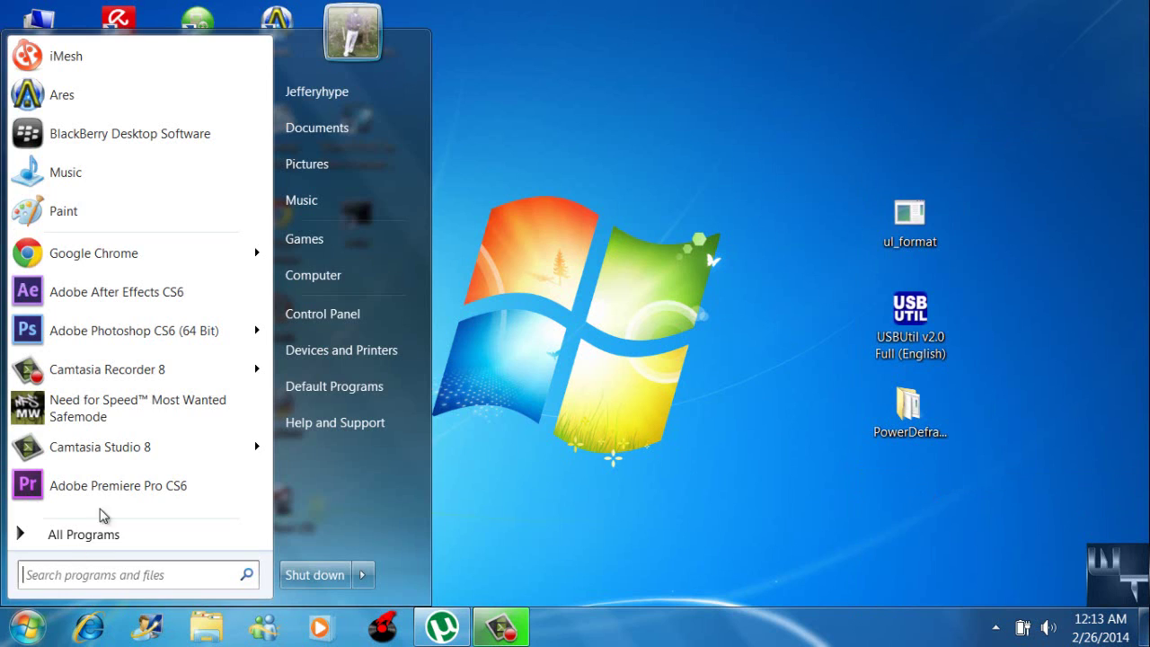
click(310, 274)
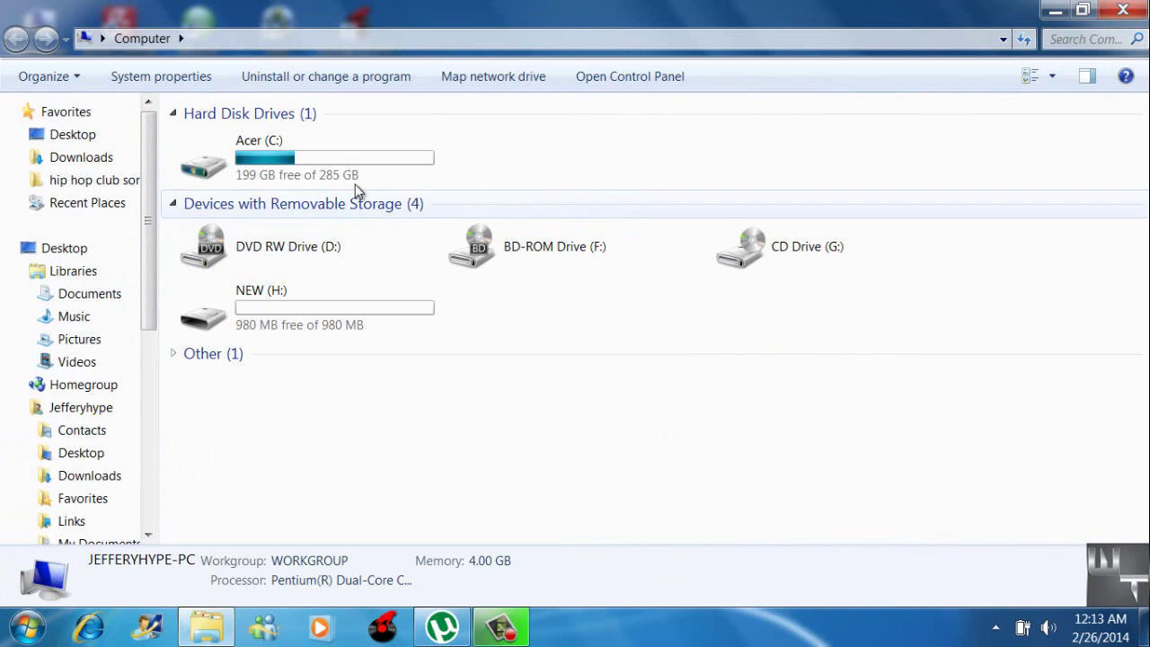
double_click(365, 174)
key(ctrl+v)
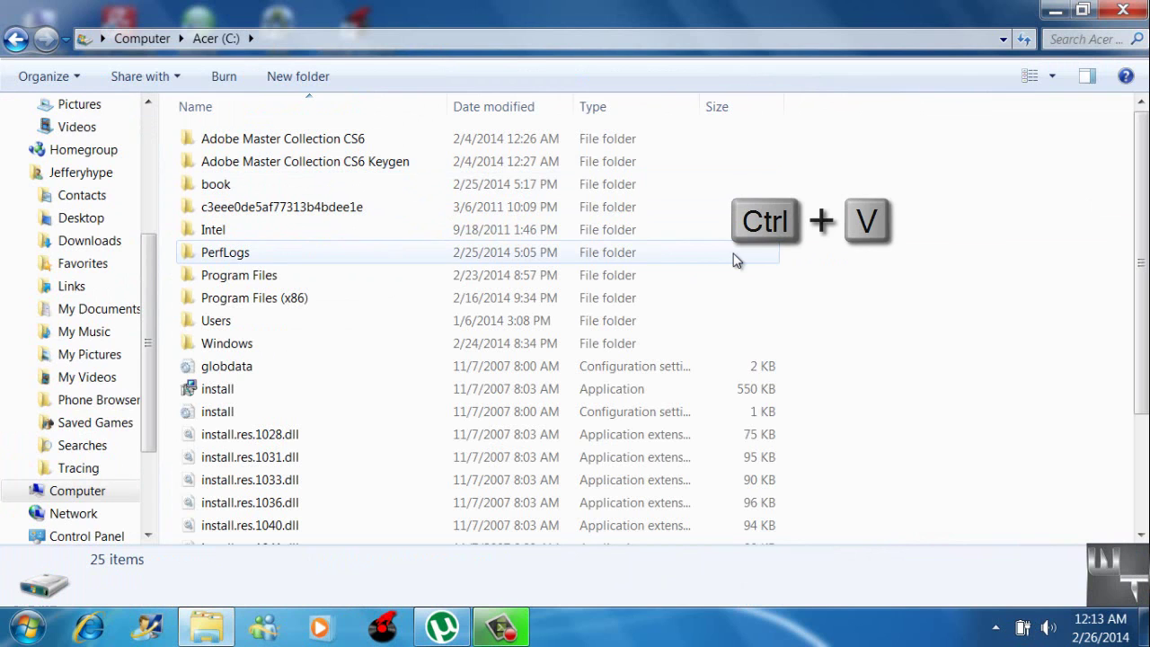
right_click(735, 257)
click(778, 353)
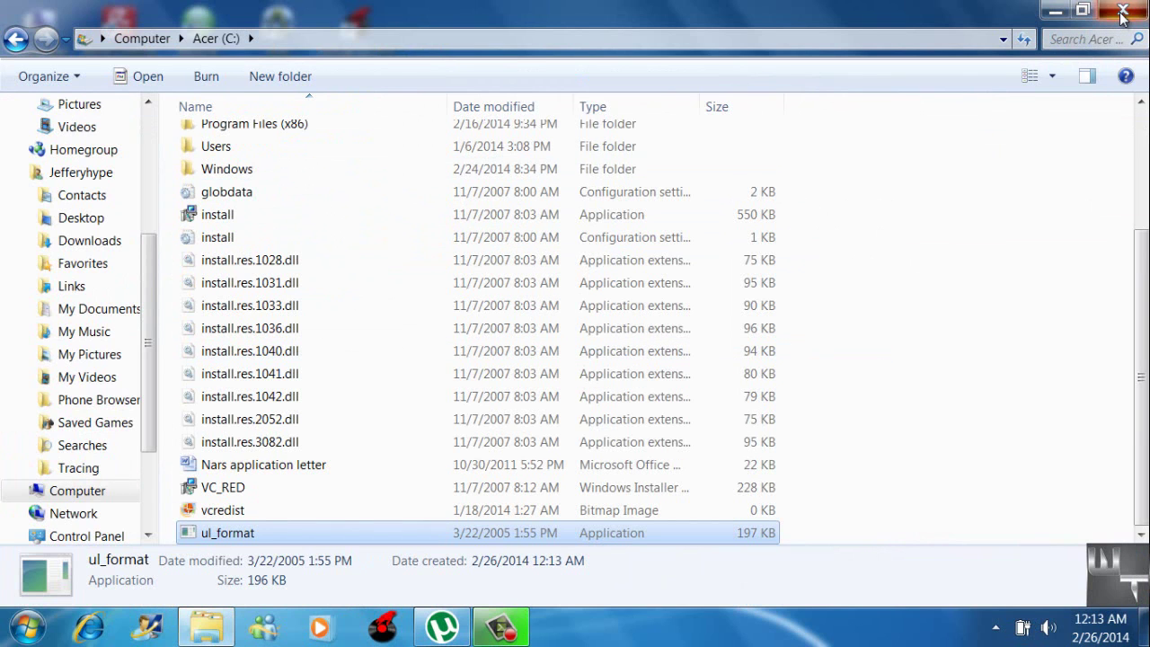
click(1122, 10)
Step: Run Command Prompt as administrator and change to the C:\ folder
double_click(340, 215)
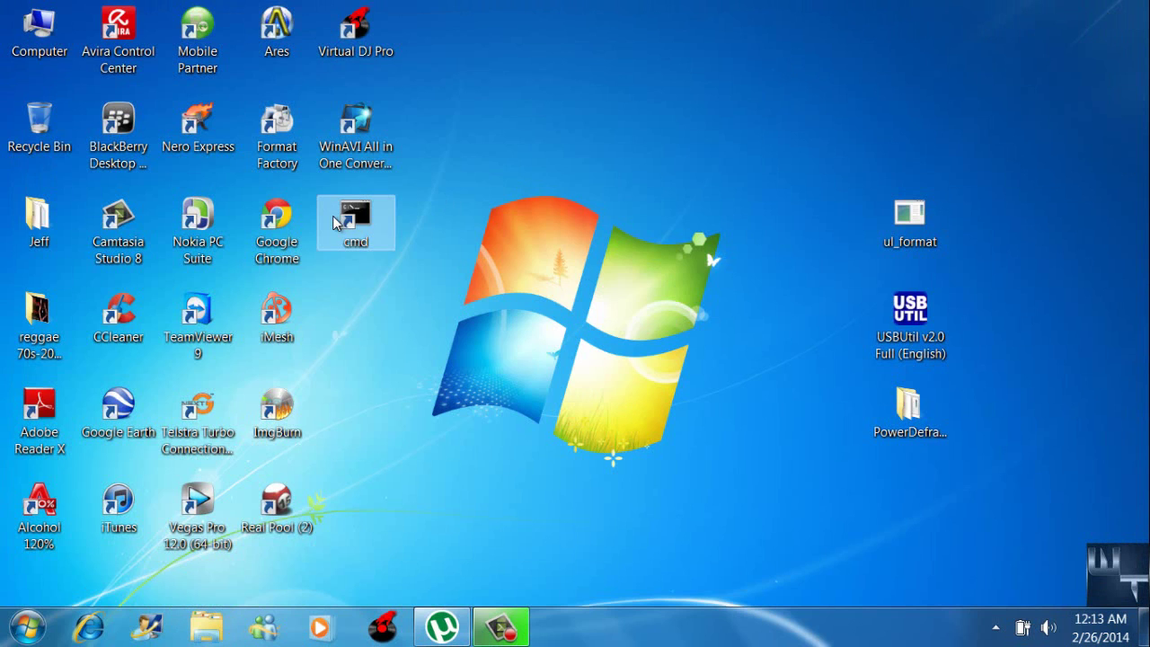
right_click(340, 216)
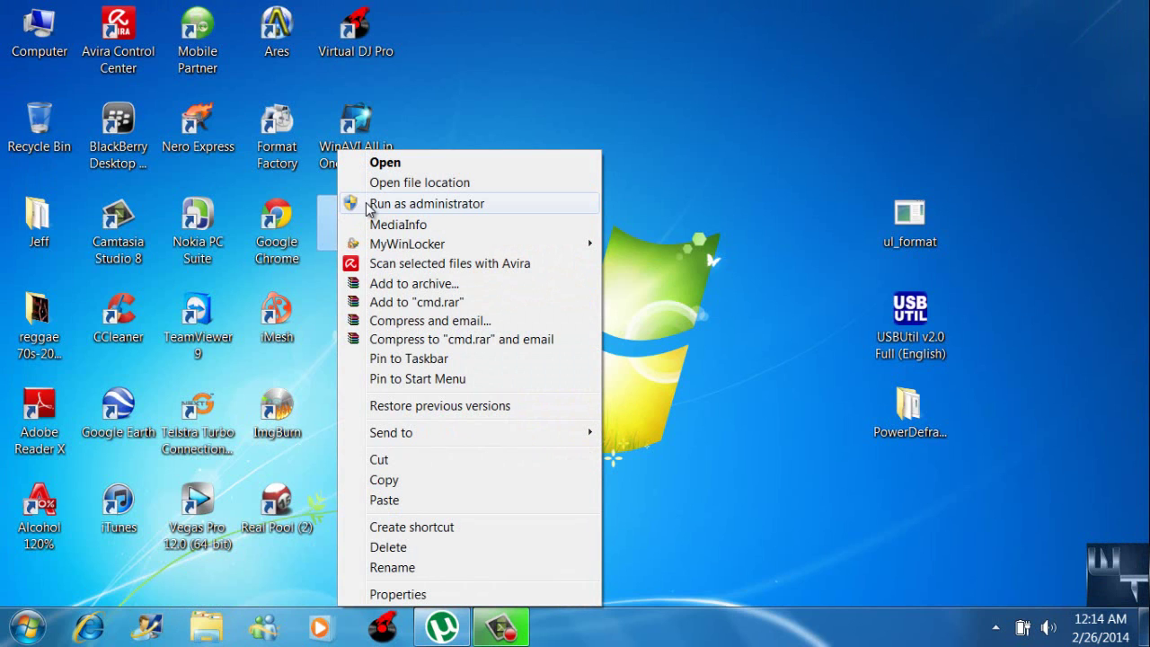
click(423, 204)
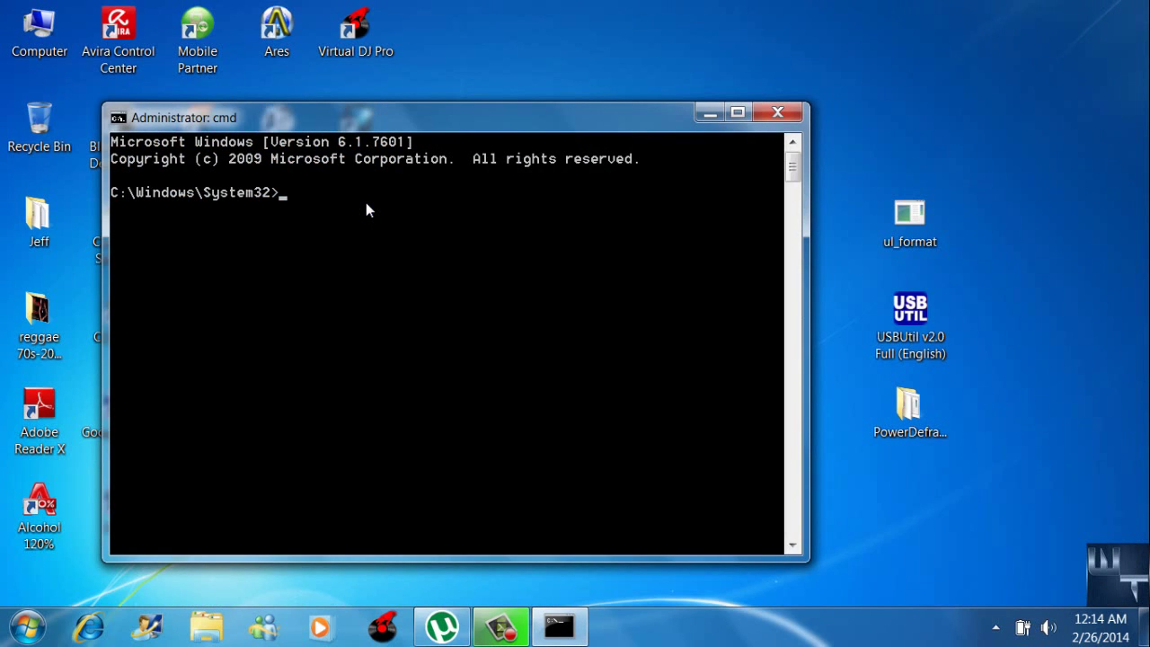
text(cd)
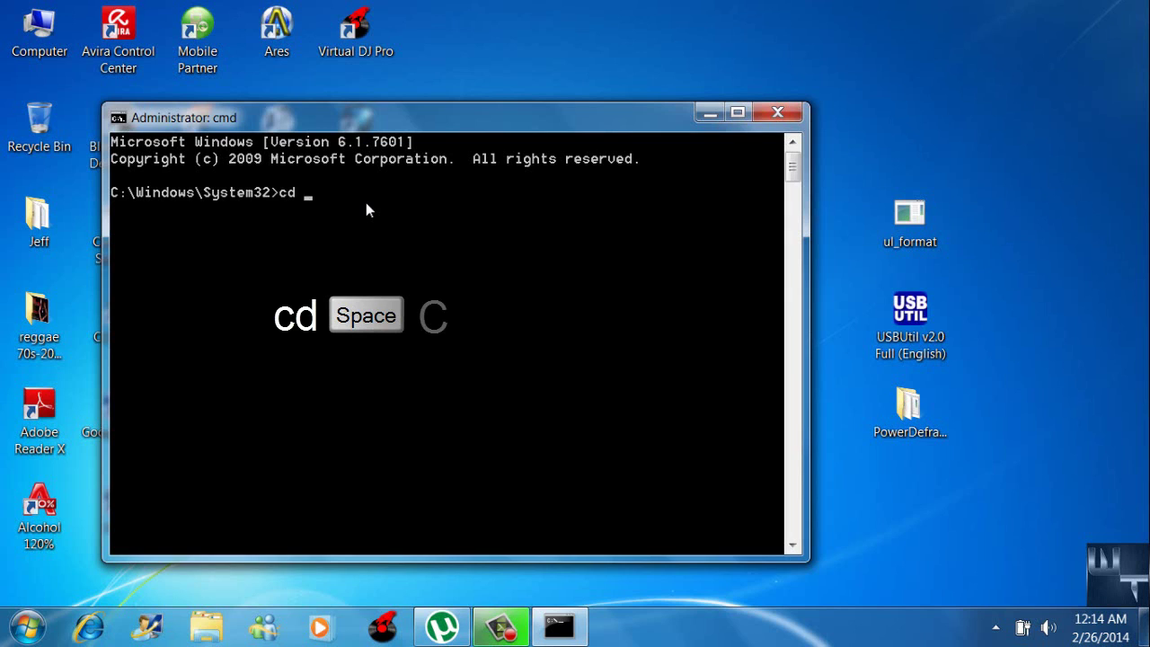
text( C:\)
key(Return)
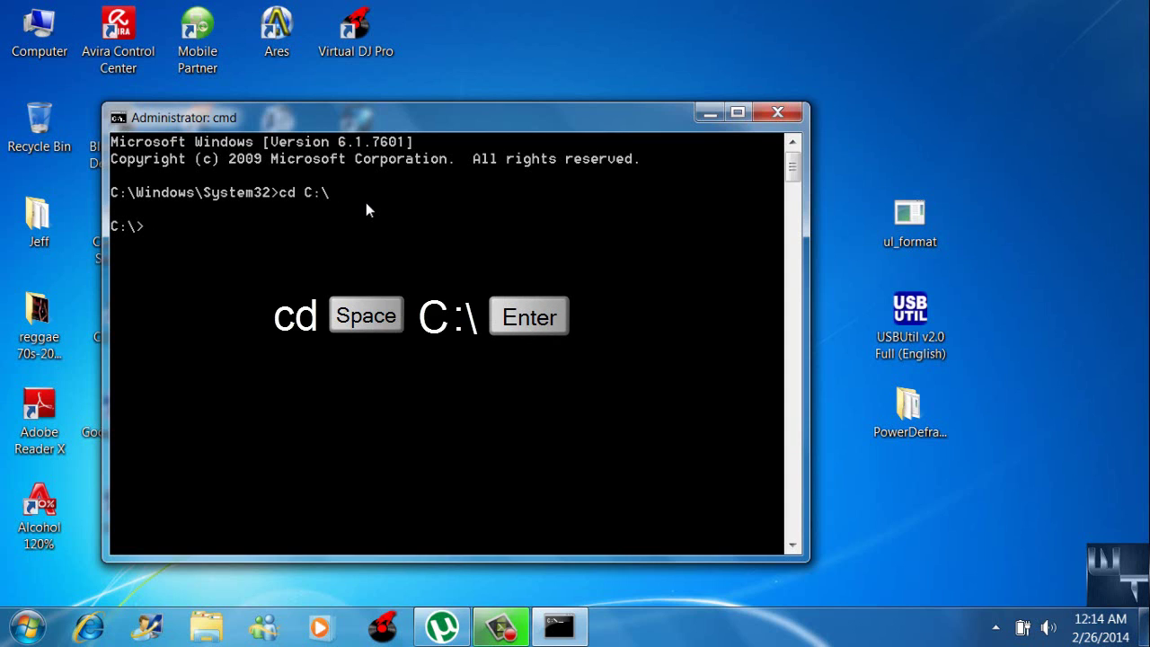
Step: Run 'ul_format H FORMAT' and answer y to format drive H: as FAT32
text(u)
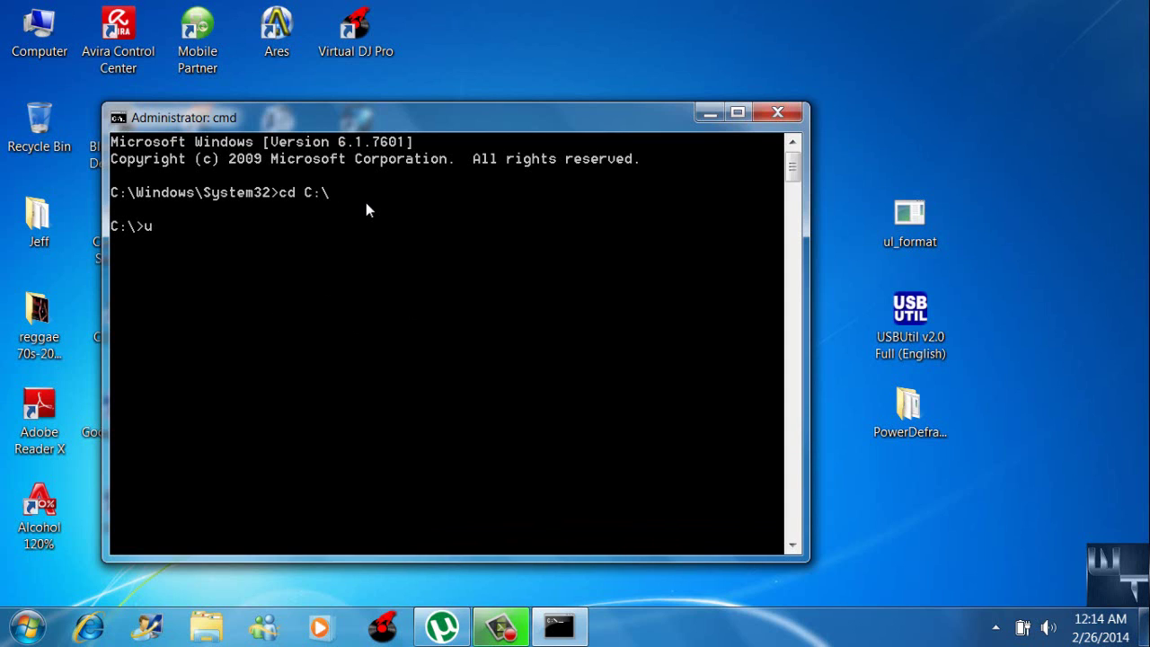
text(l_fo)
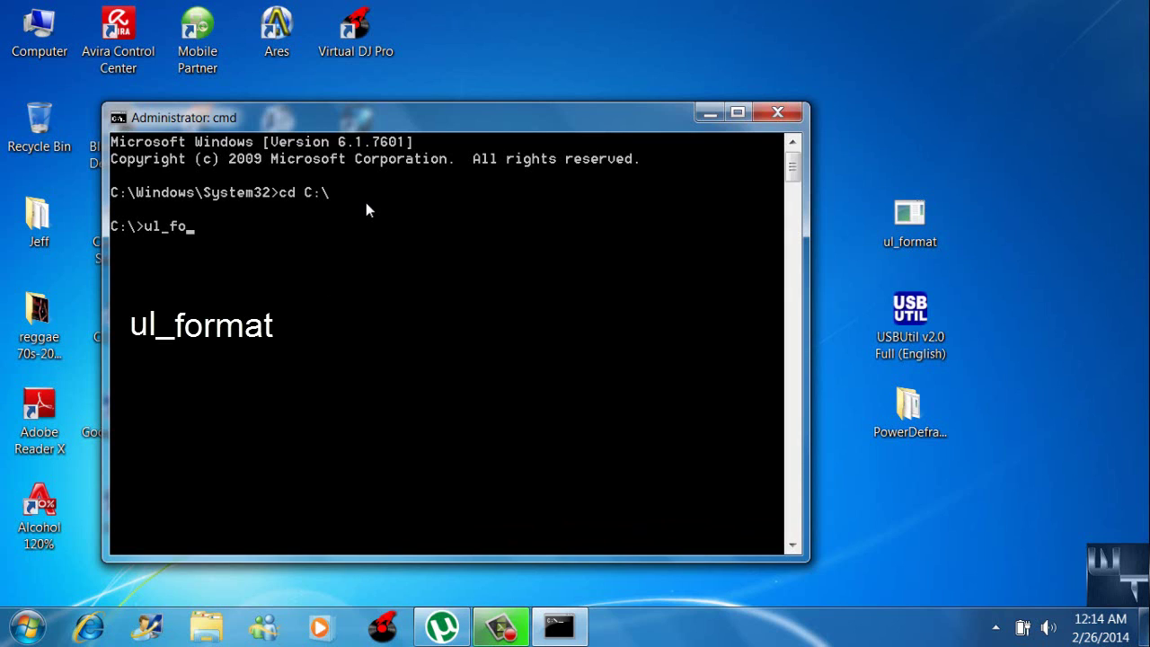
text(rmat)
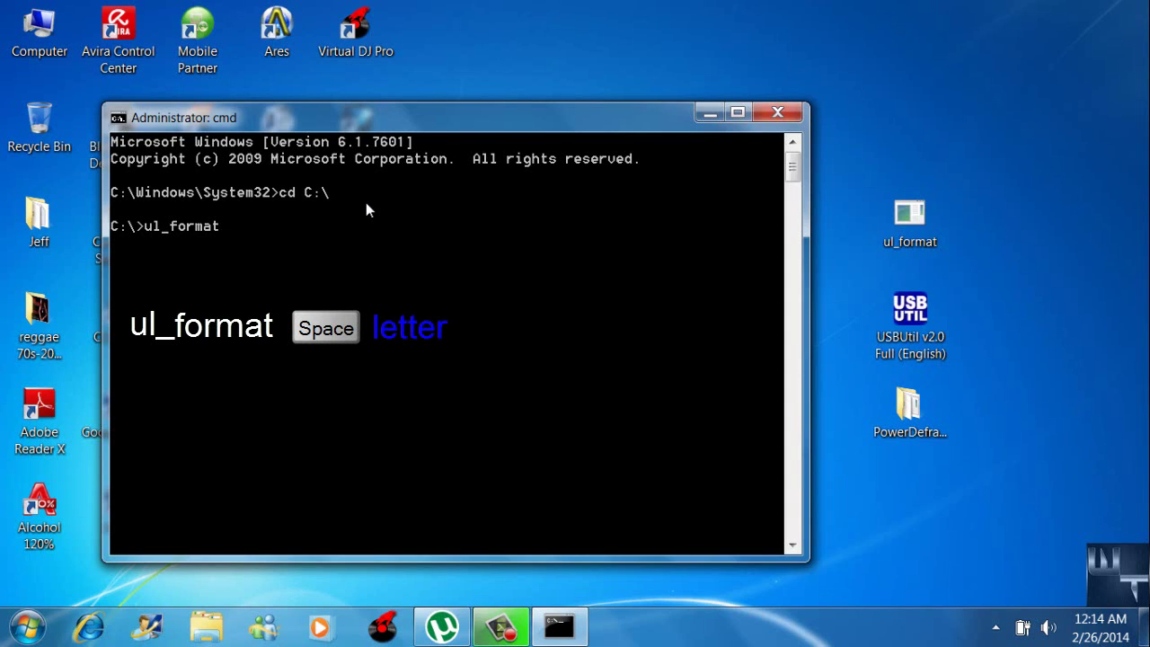
text( H )
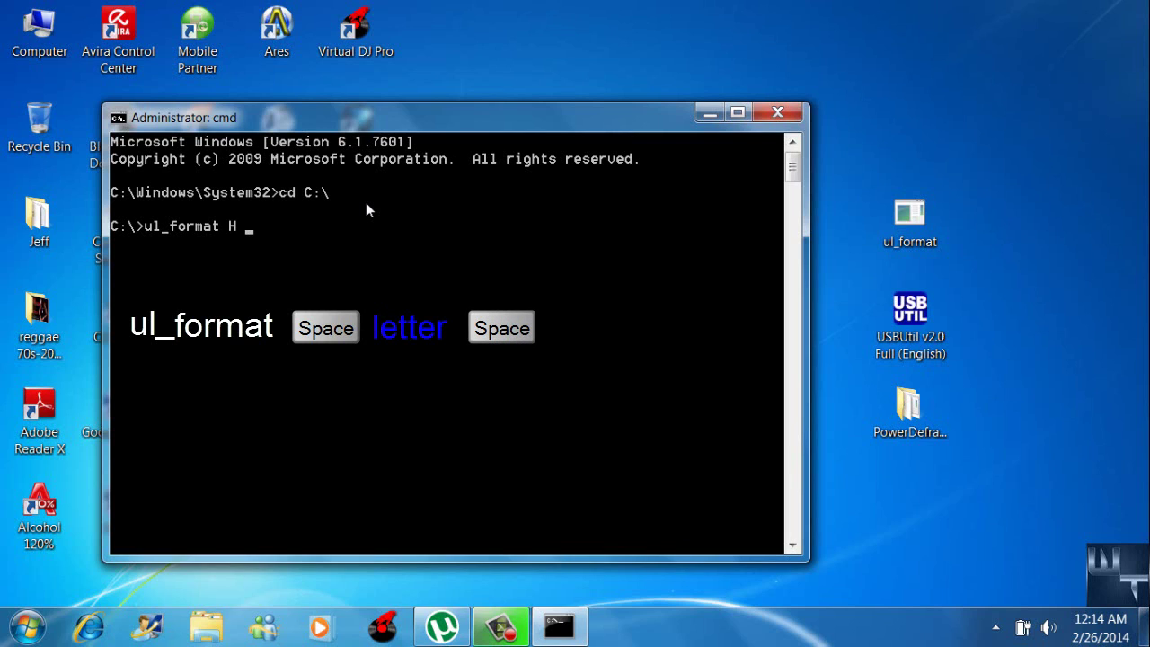
text(FOR)
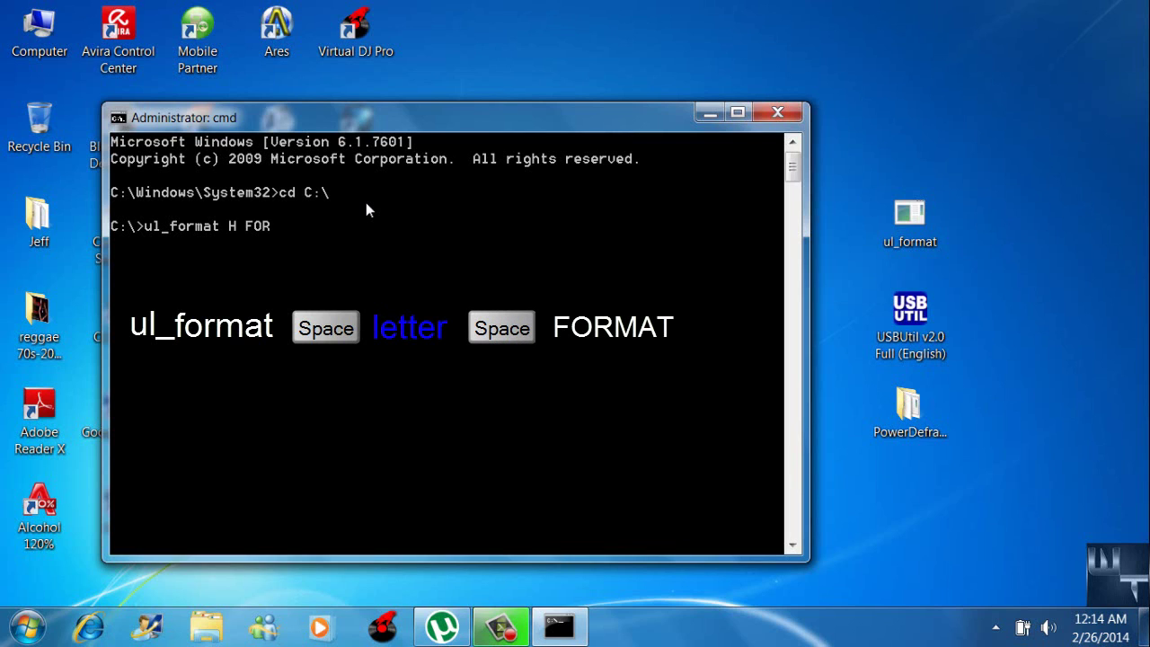
text(MAT)
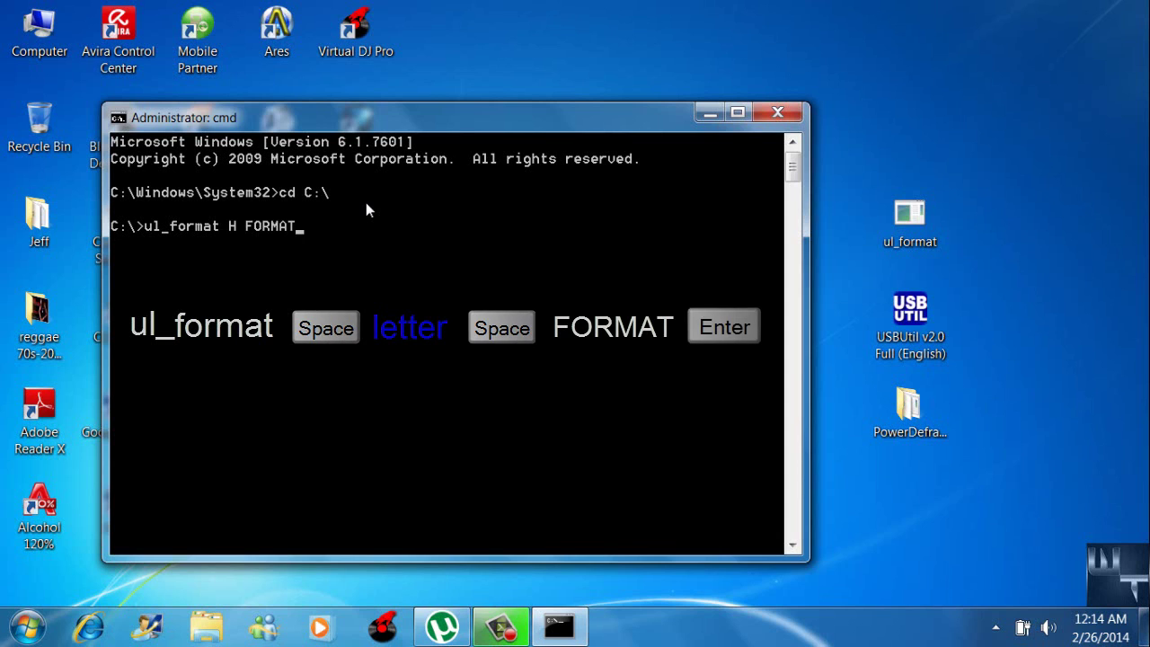
key(Return)
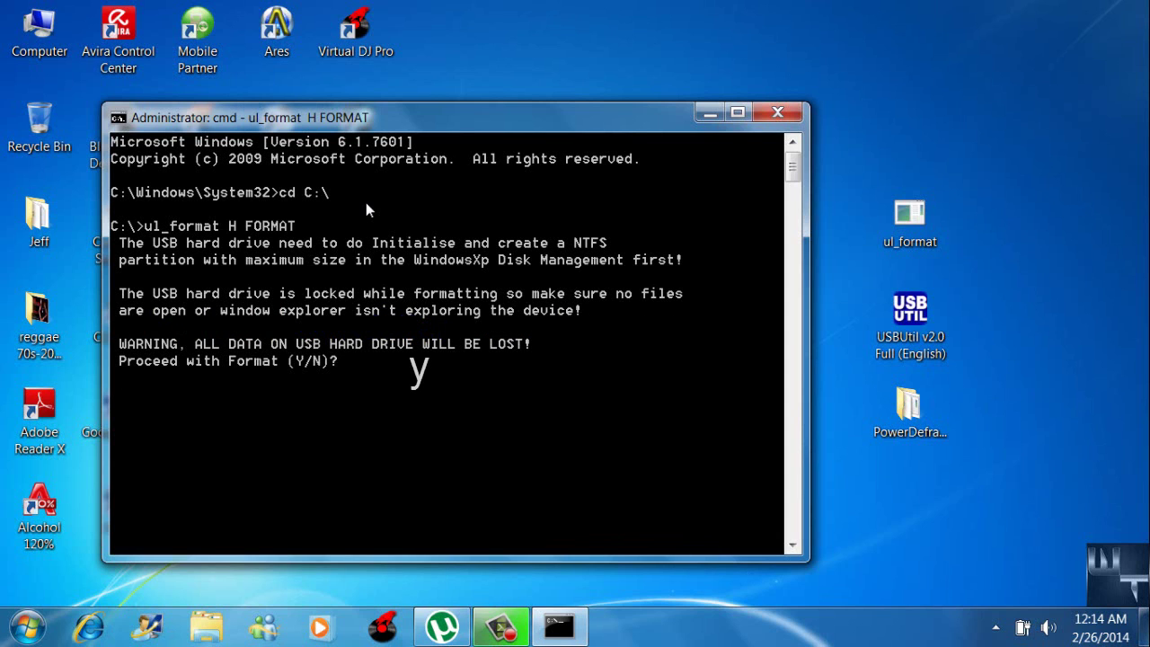
key(y)
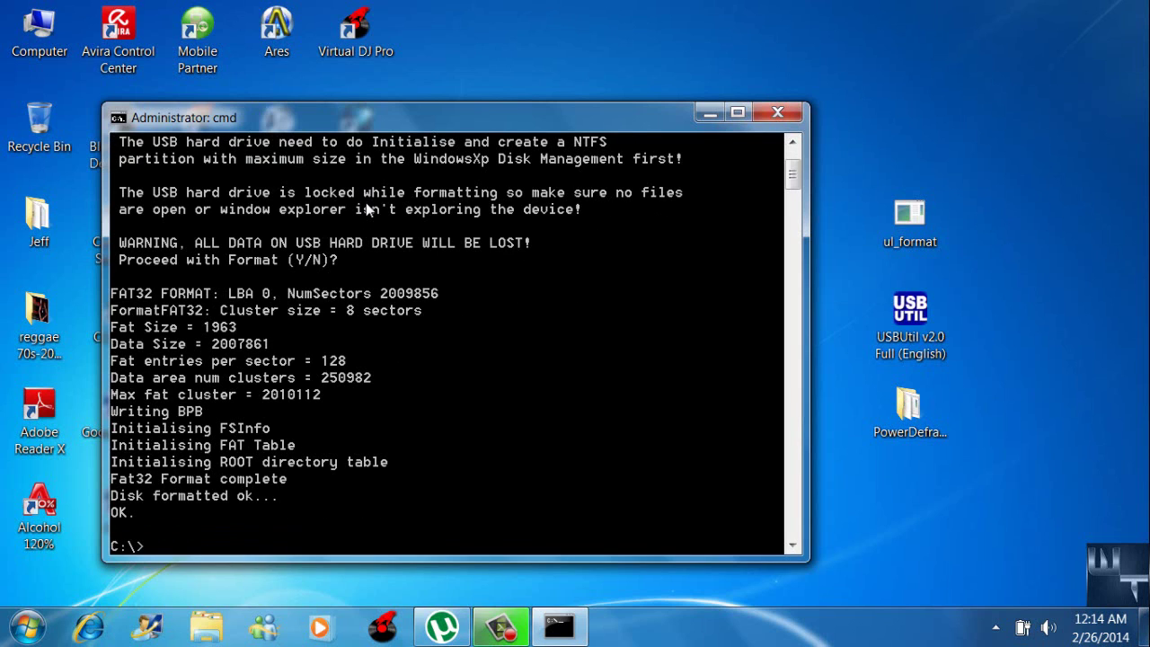
Step: Close the console and launch USBUtil v2.0, dismissing its about notice
click(776, 114)
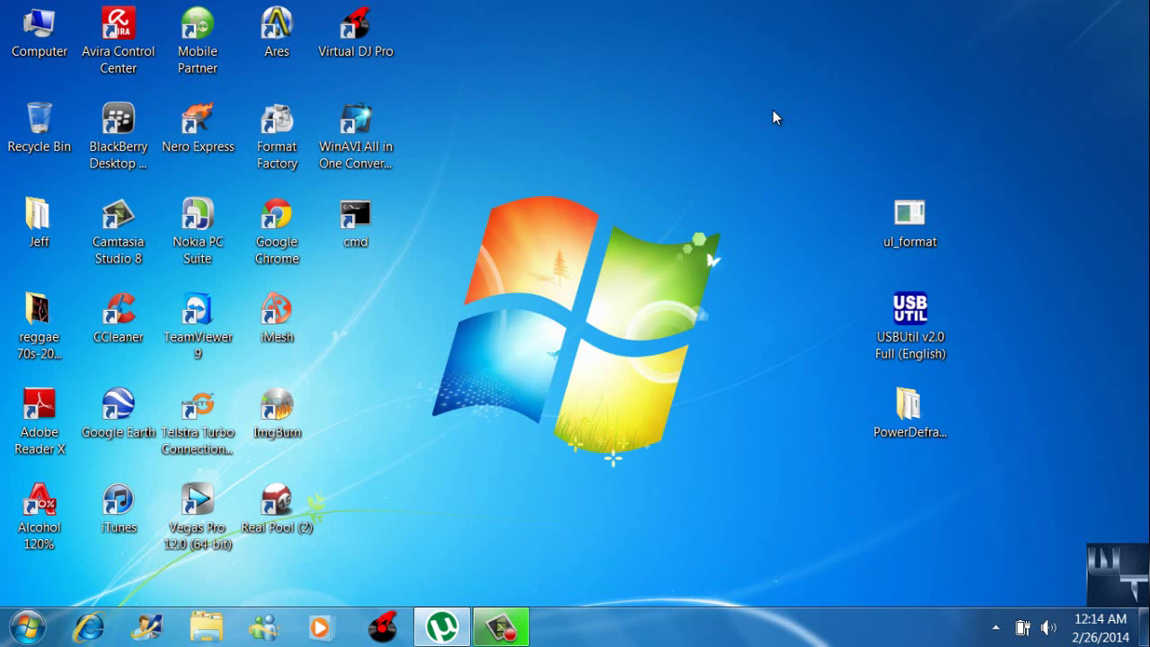
double_click(894, 310)
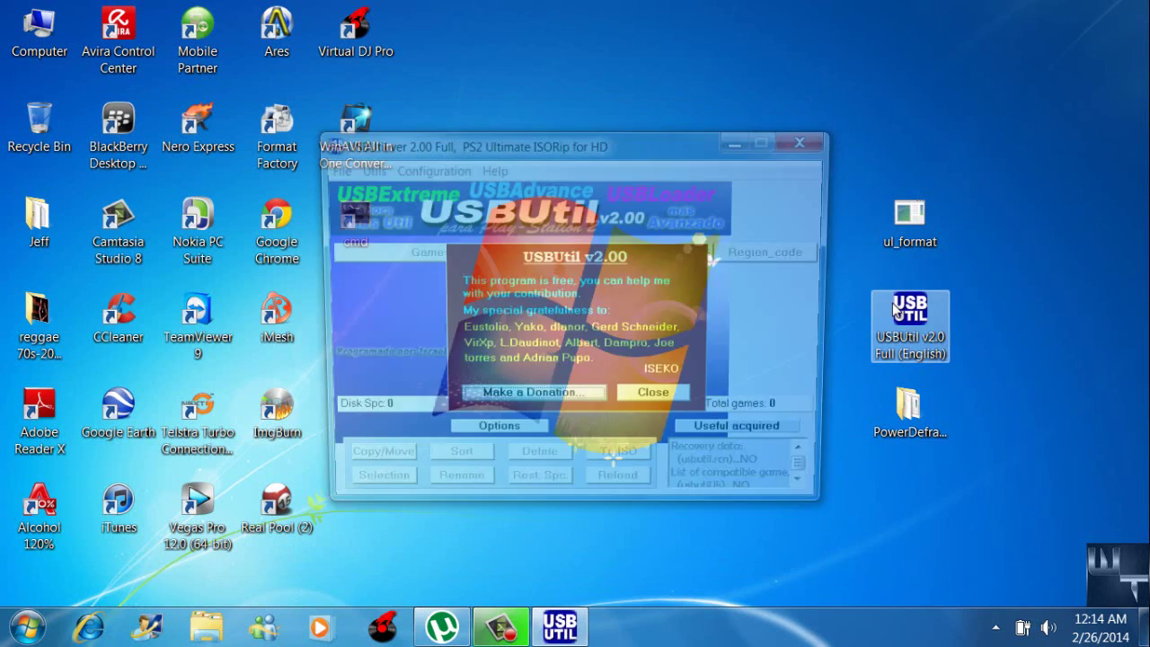
click(657, 400)
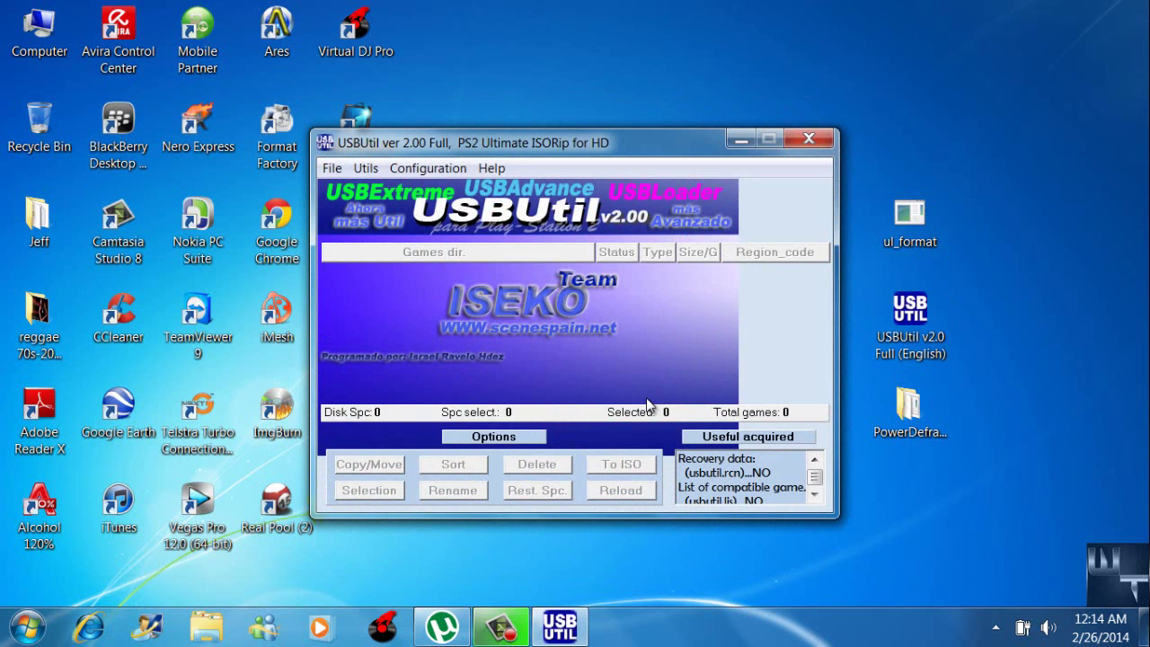
Step: In Create game from ISO, set the destination drive to H:\ and apply
click(337, 168)
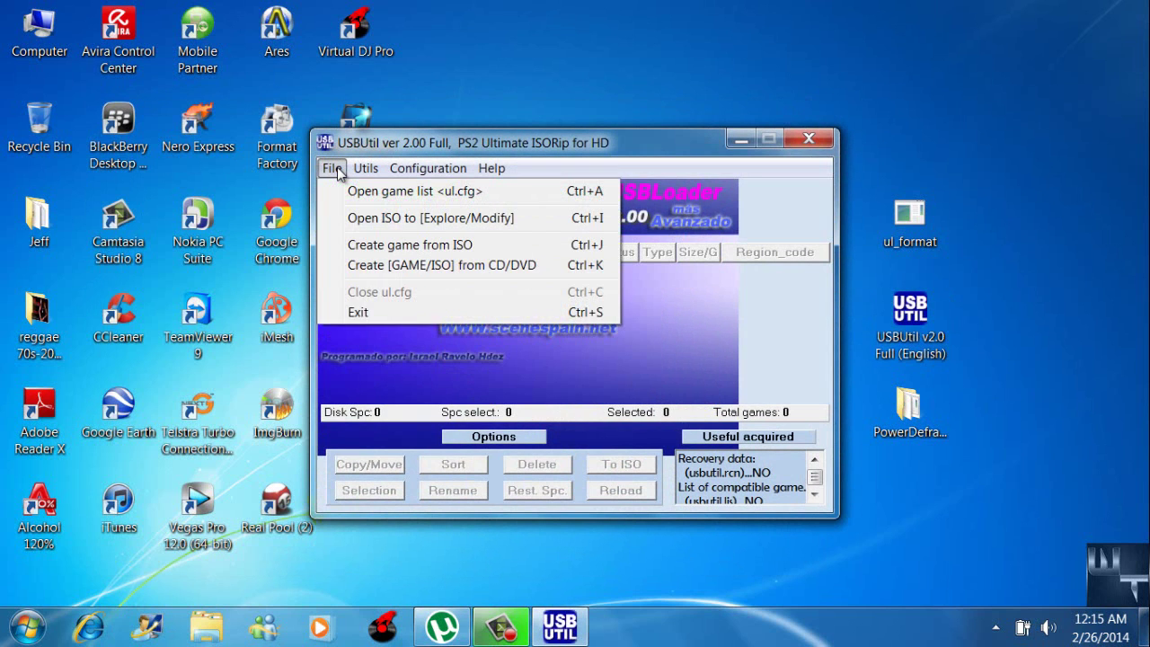
click(359, 247)
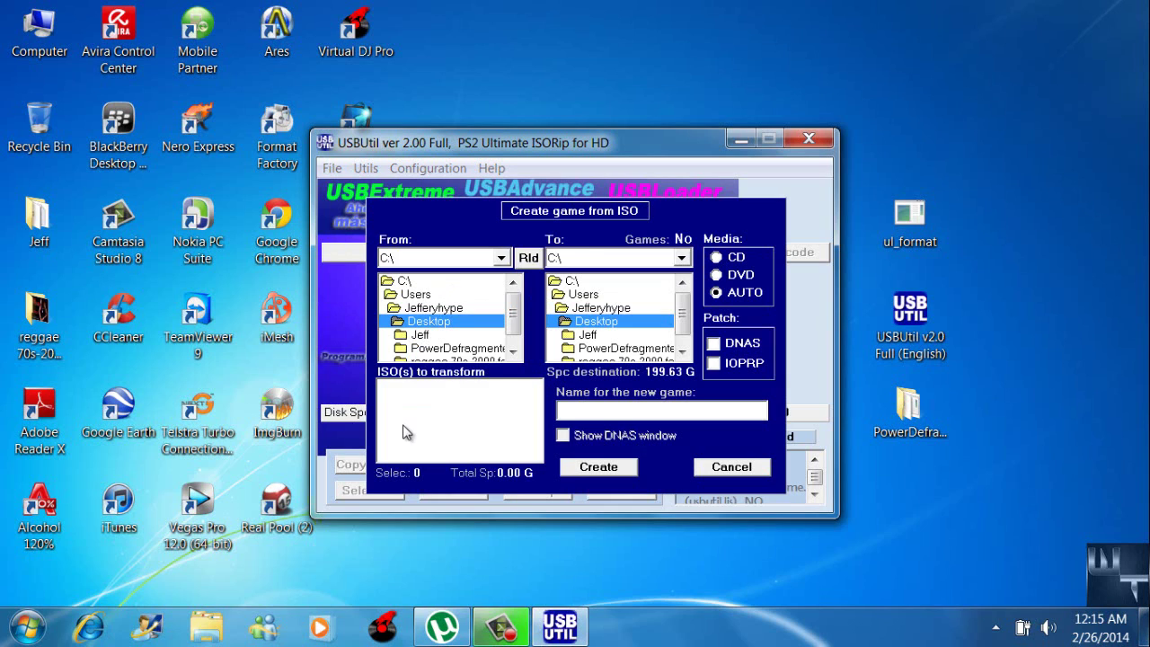
click(424, 388)
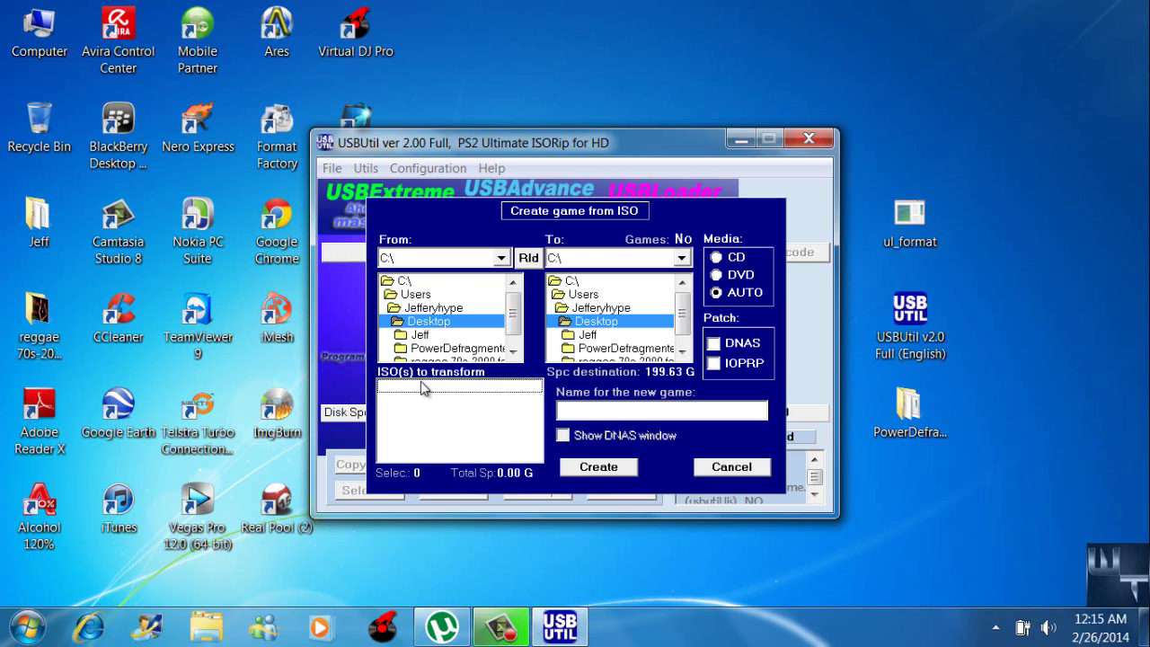
click(682, 259)
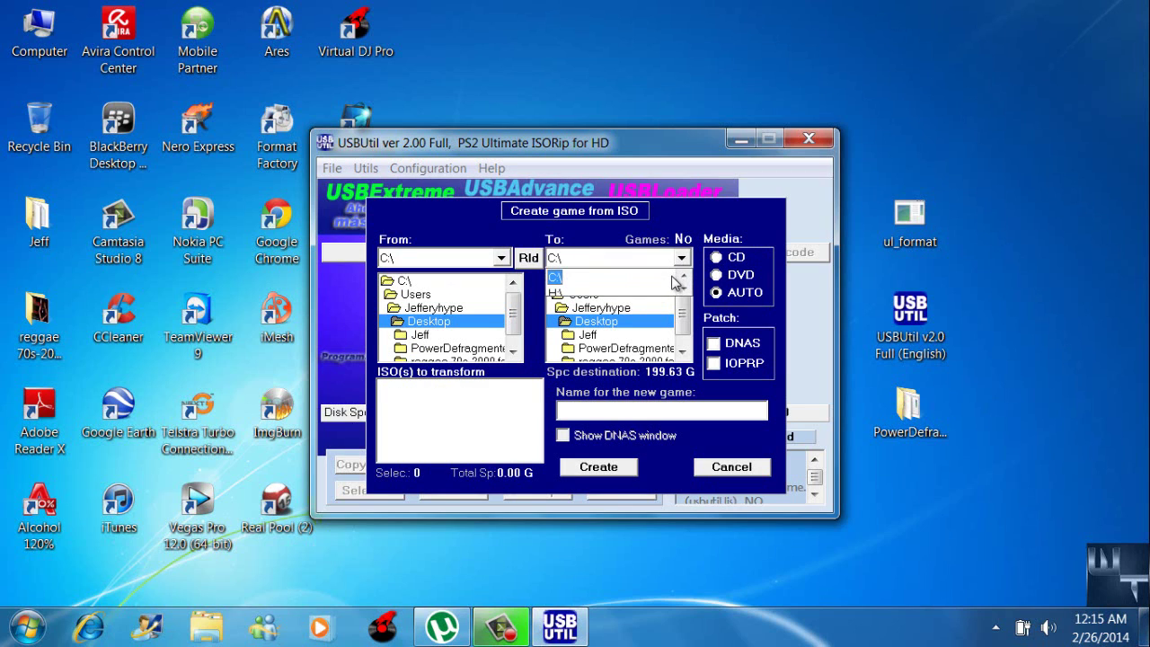
click(660, 287)
click(626, 471)
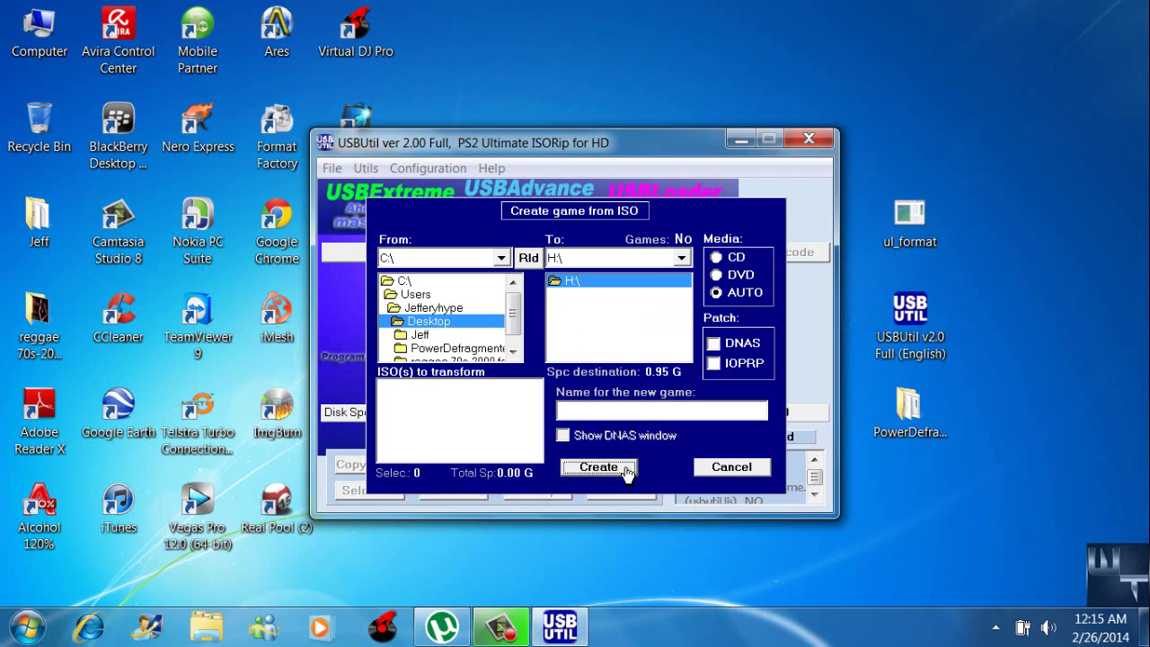
click(731, 468)
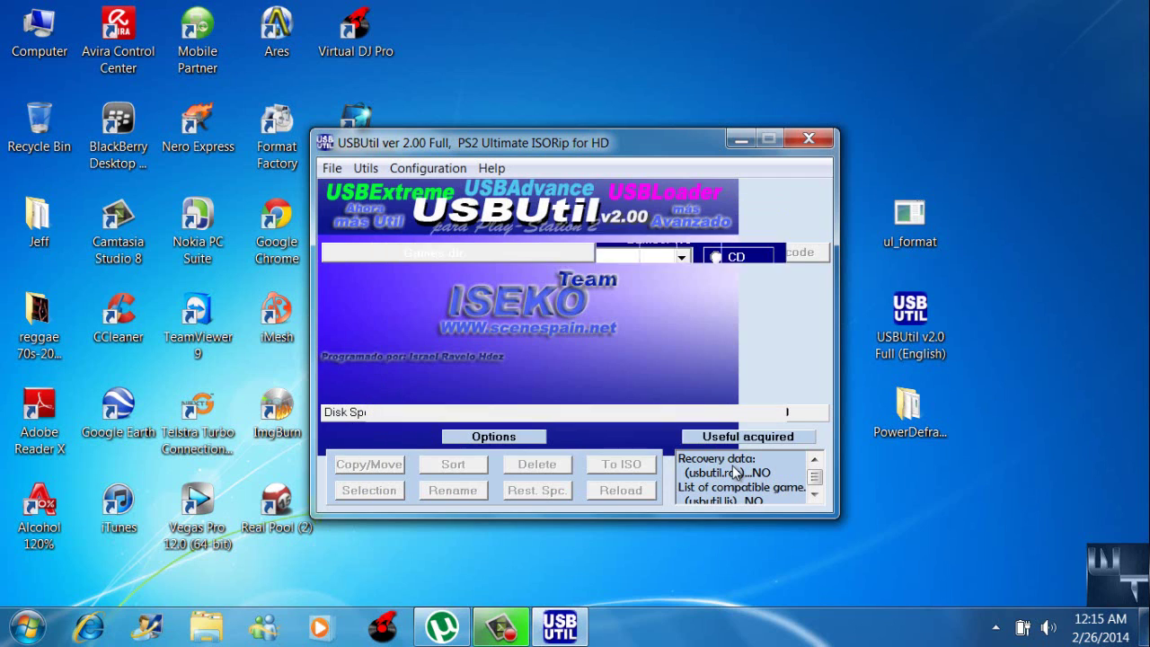
Step: Quit USBUtil and launch Power Defragmenter from the PowerDefragmenter folder
click(805, 140)
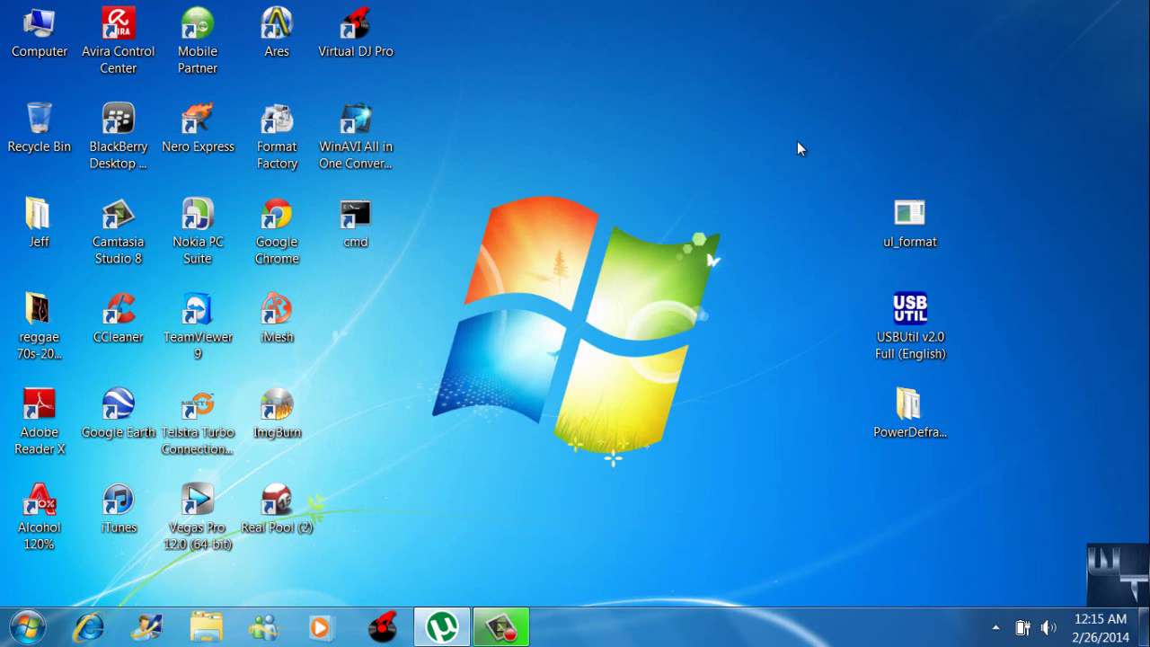
double_click(890, 402)
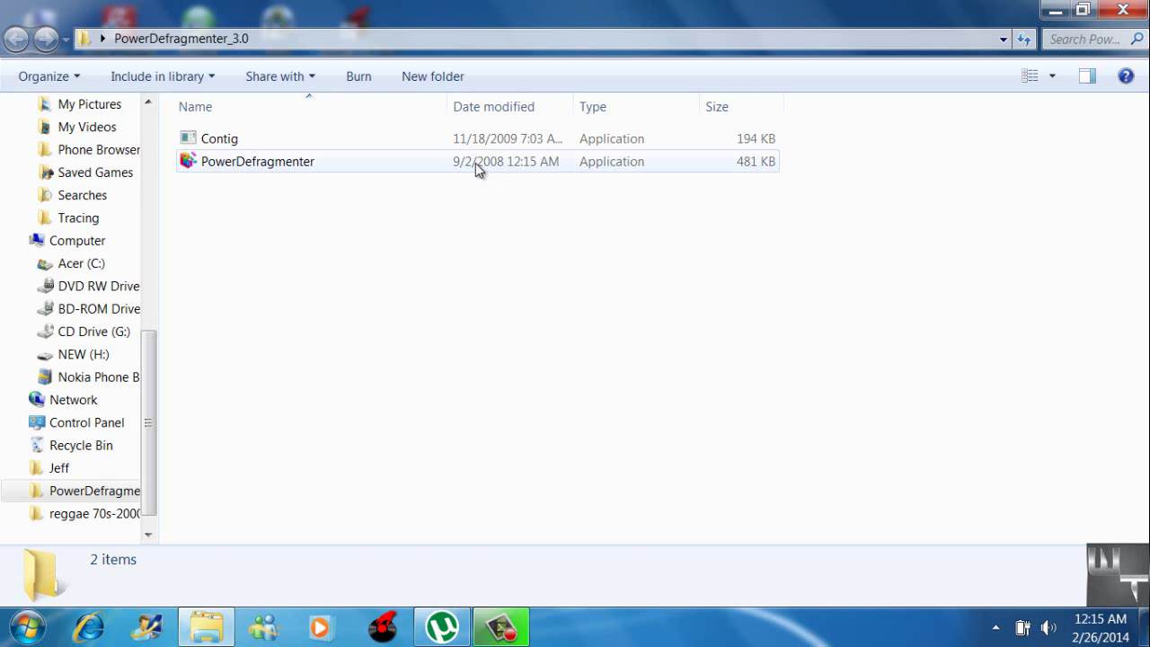
click(475, 164)
double_click(475, 163)
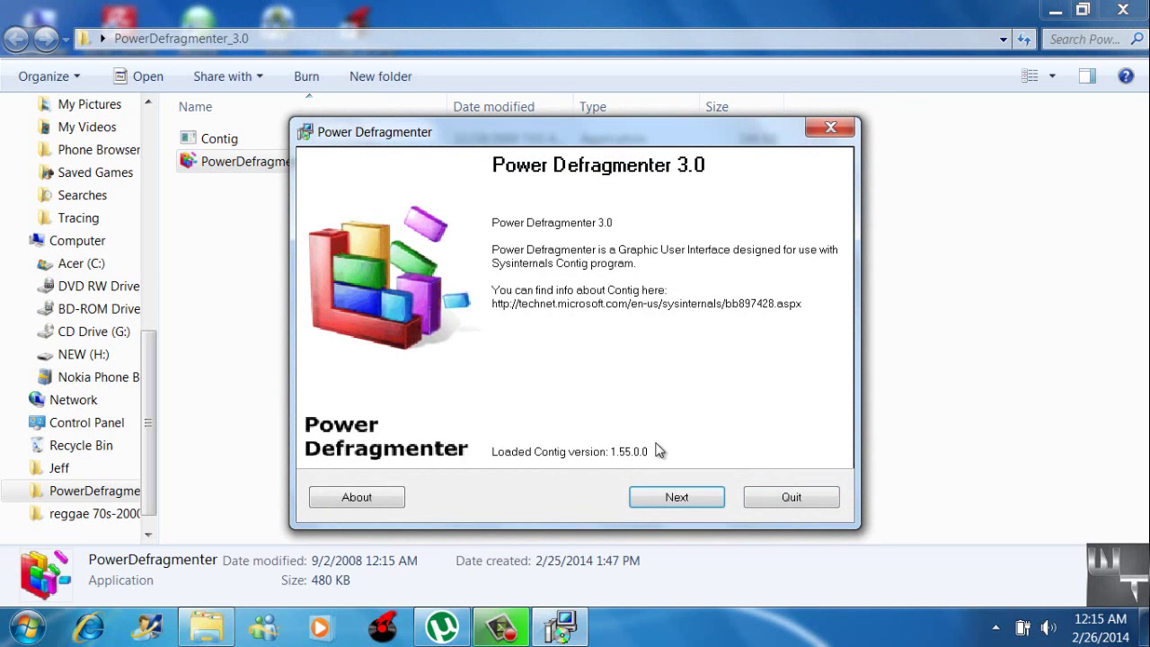
Step: Select the Defragment disk mode, then exit Power Defragmenter and close its folder
click(676, 498)
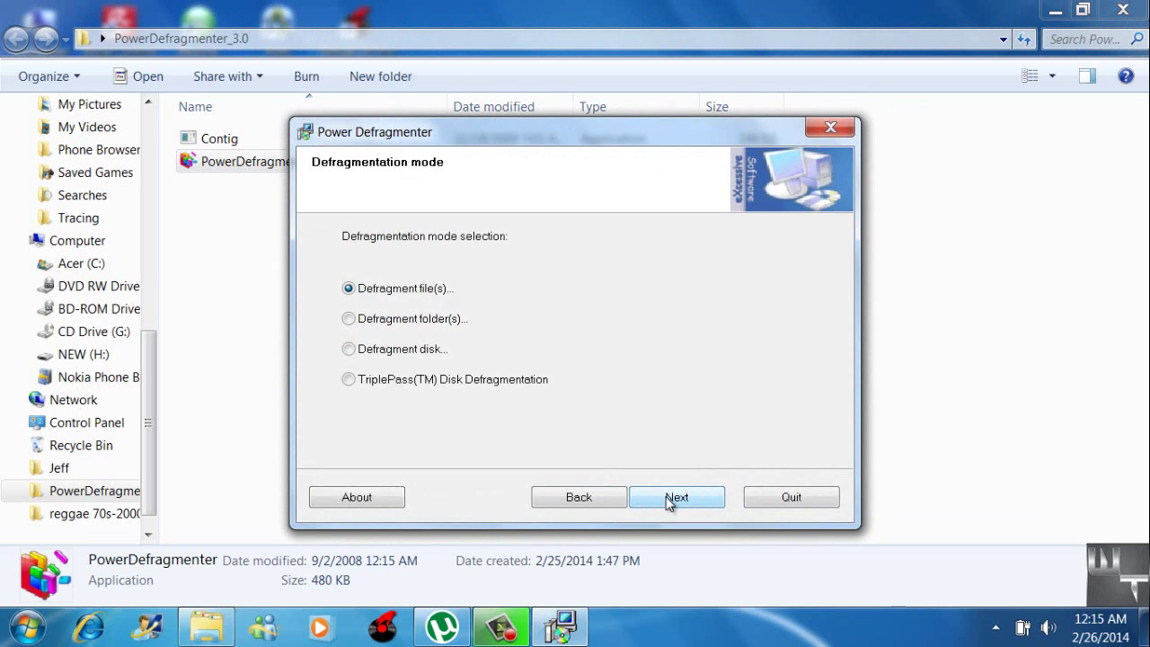
click(350, 350)
click(830, 128)
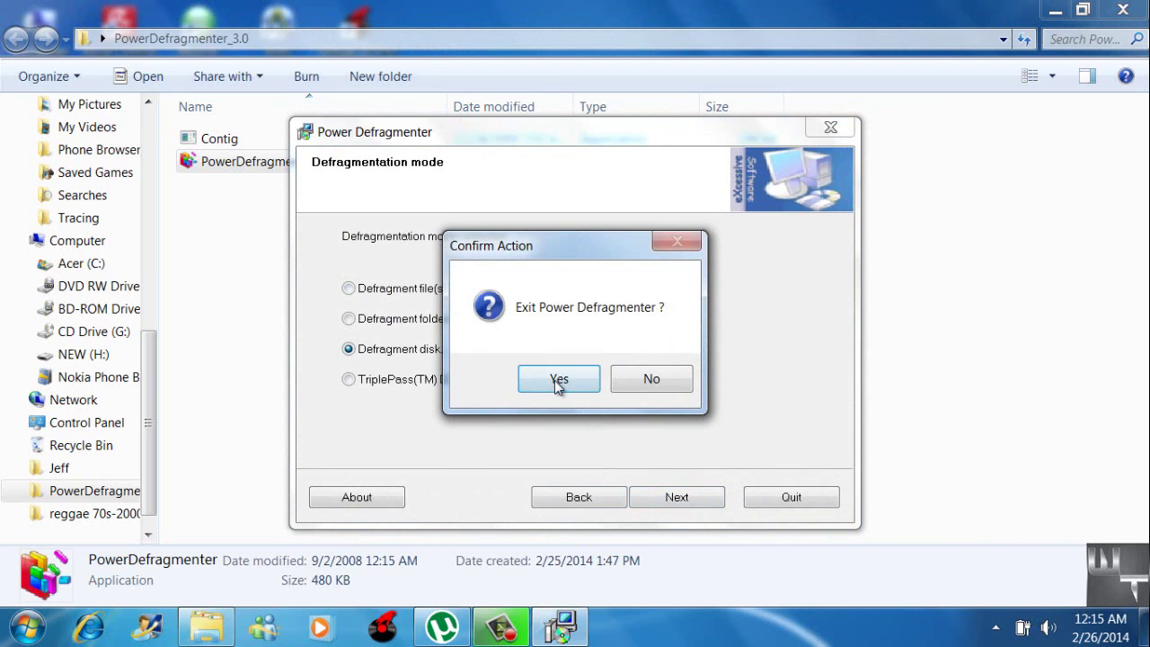
click(558, 382)
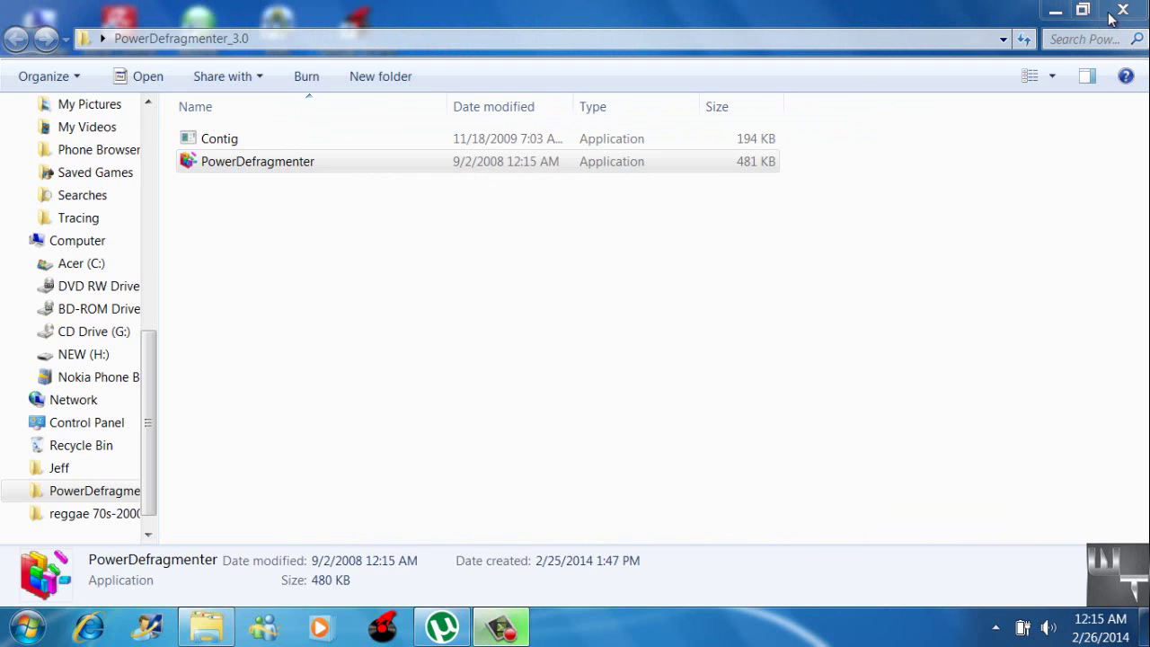
click(1119, 11)
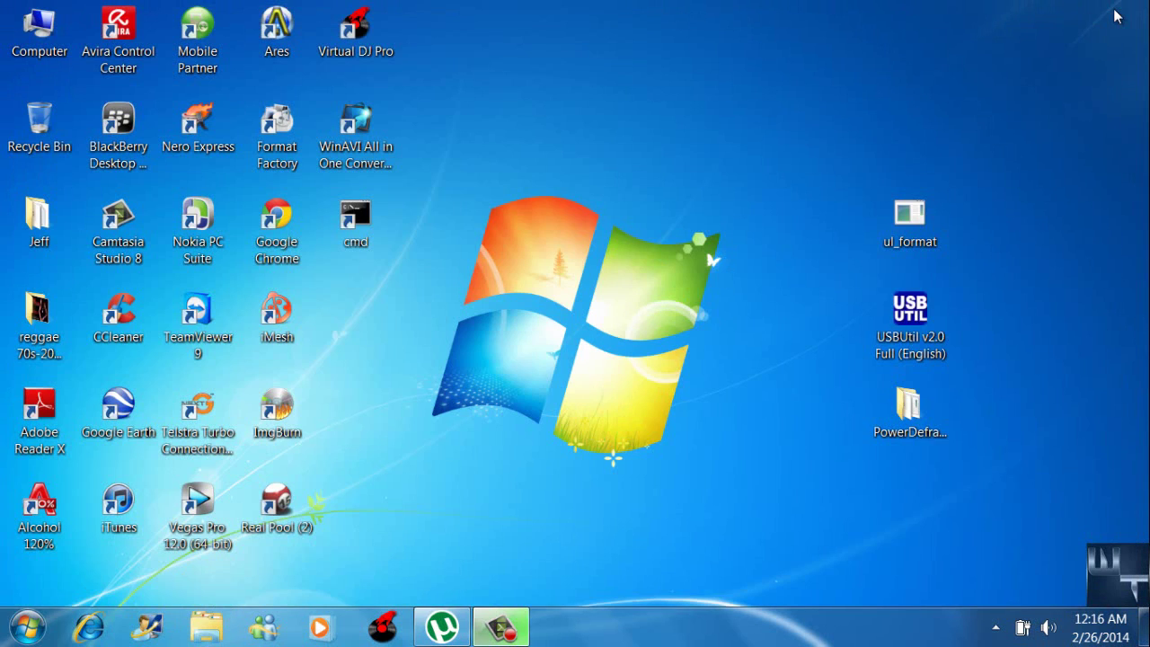